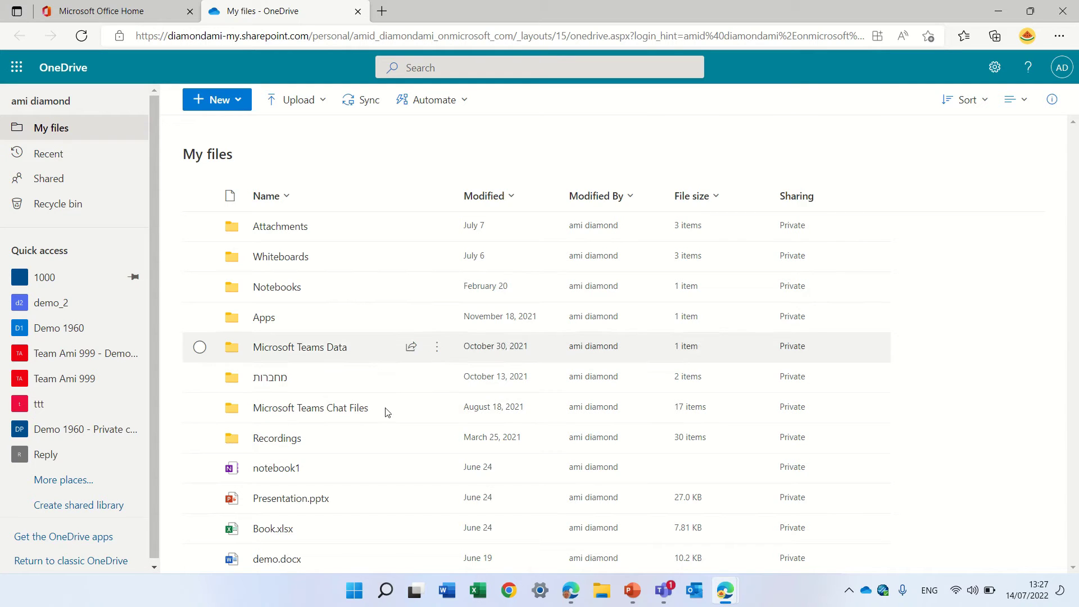
Create a new folder named 'share' in My files
{"action": "left_click", "coordinate": [229, 112]}
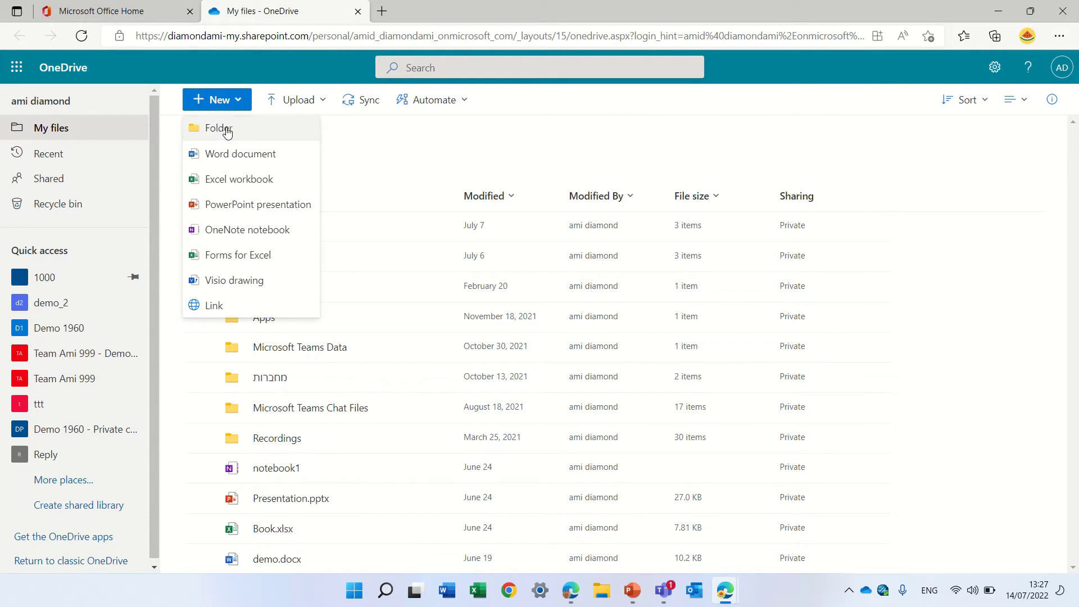
{"action": "left_click", "coordinate": [227, 129]}
{"action": "type", "text": "sha"}
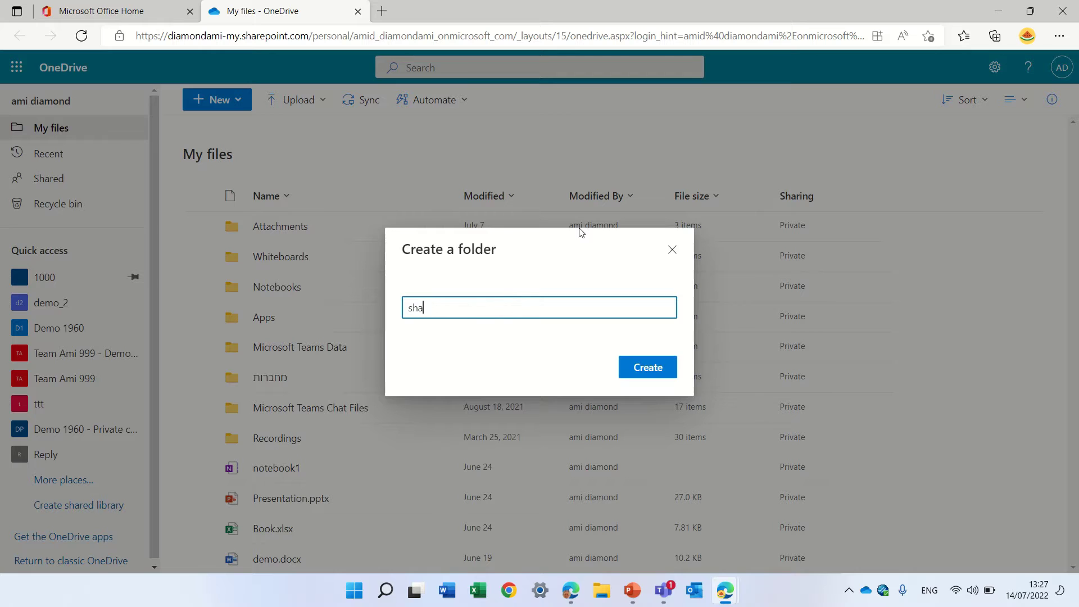
{"action": "type", "text": "re"}
{"action": "key", "text": "Return"}
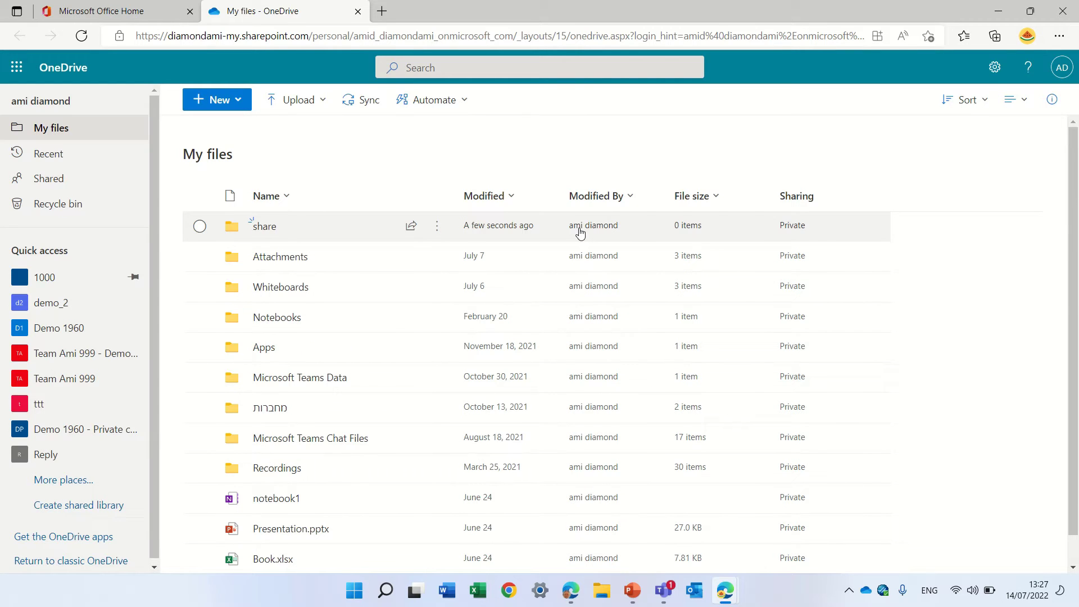
Share the 'share' folder with an 'Anyone with the link can edit' link and copy it
{"action": "left_click", "coordinate": [437, 227]}
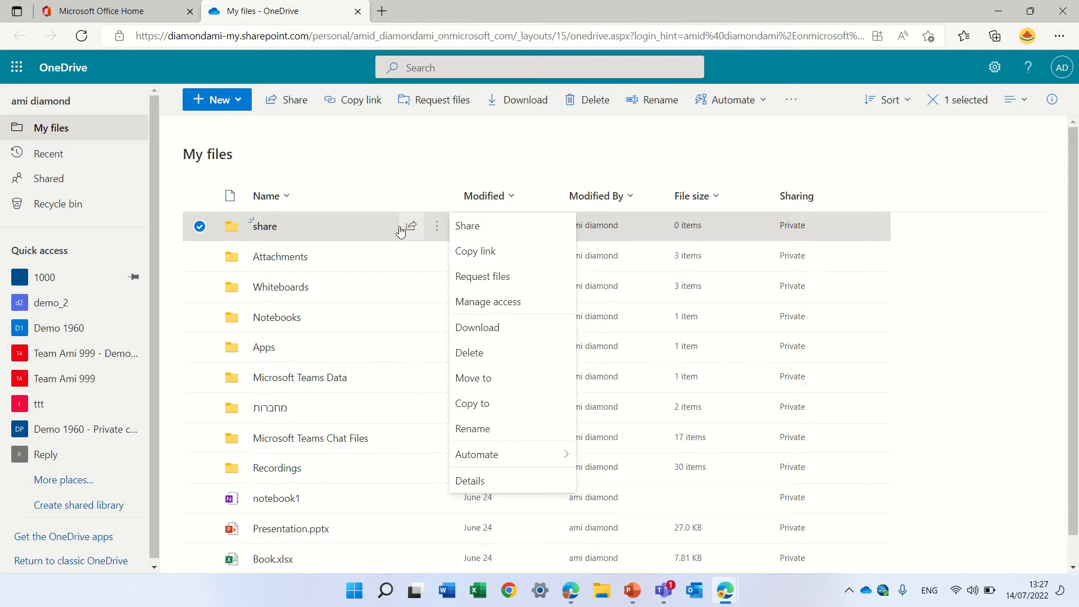
{"action": "left_click", "coordinate": [412, 227]}
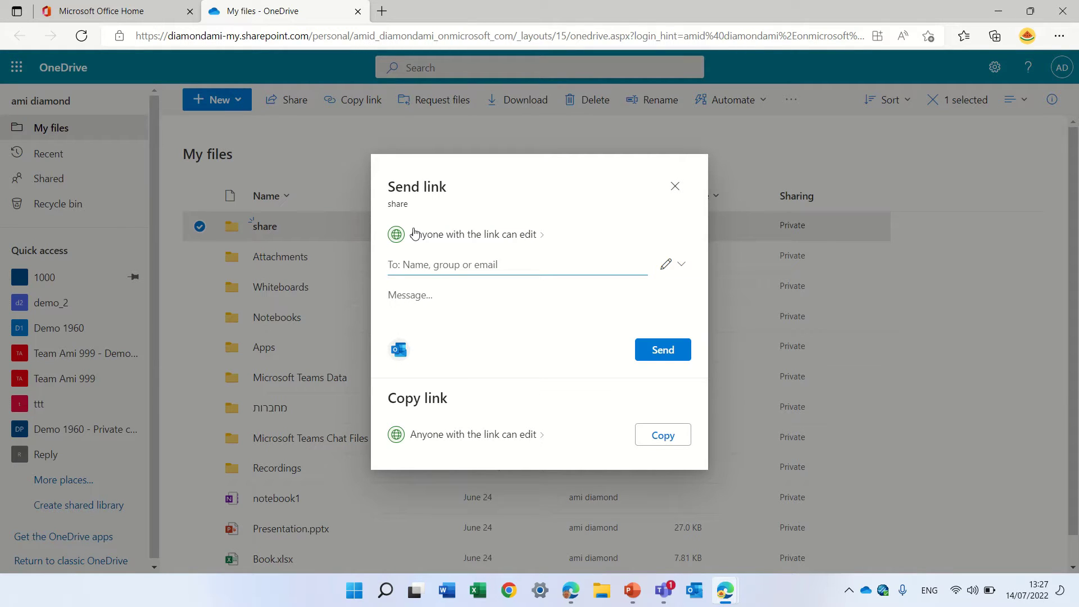
{"action": "left_click", "coordinate": [539, 236]}
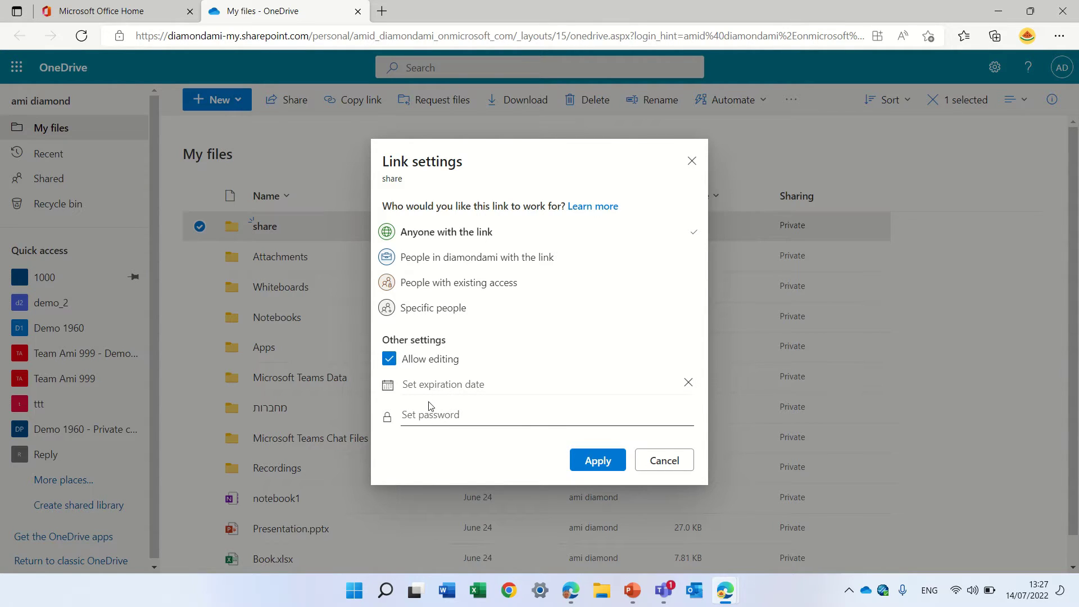
{"action": "left_click", "coordinate": [604, 458]}
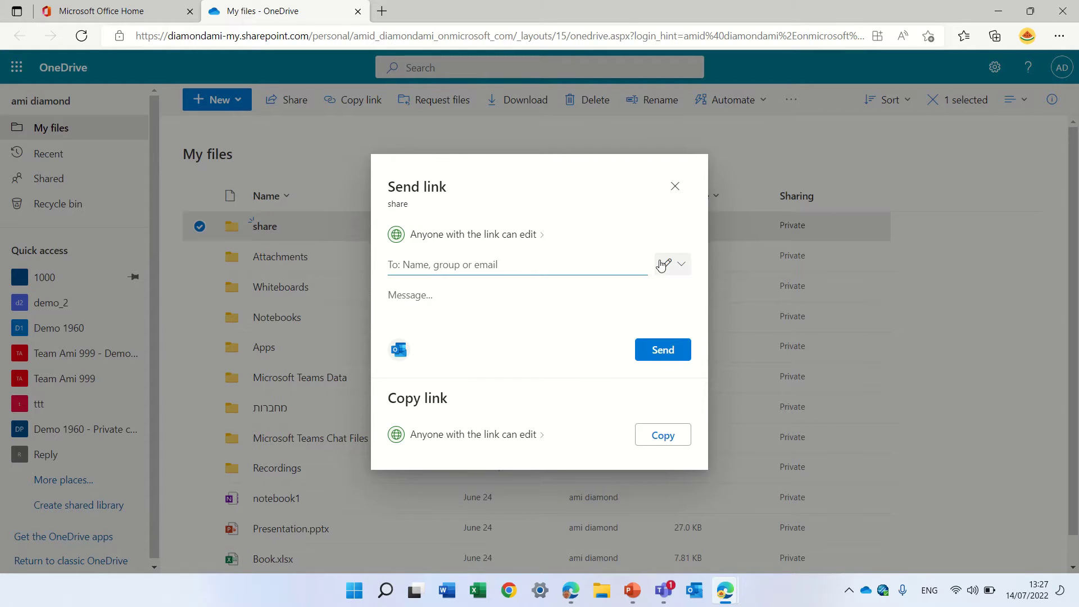
{"action": "left_click", "coordinate": [541, 267]}
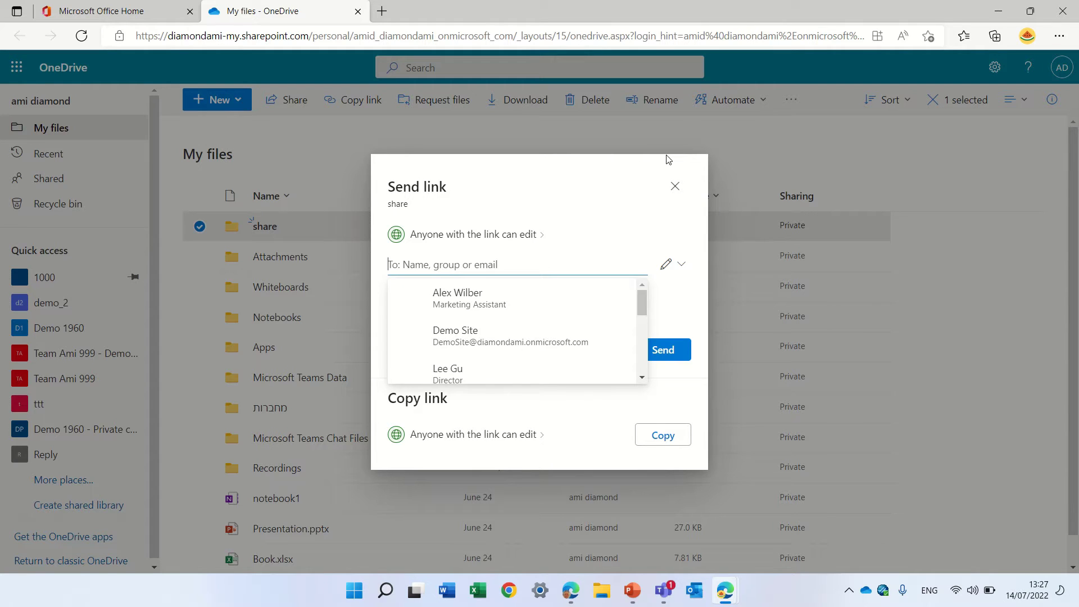
{"action": "left_click", "coordinate": [593, 223]}
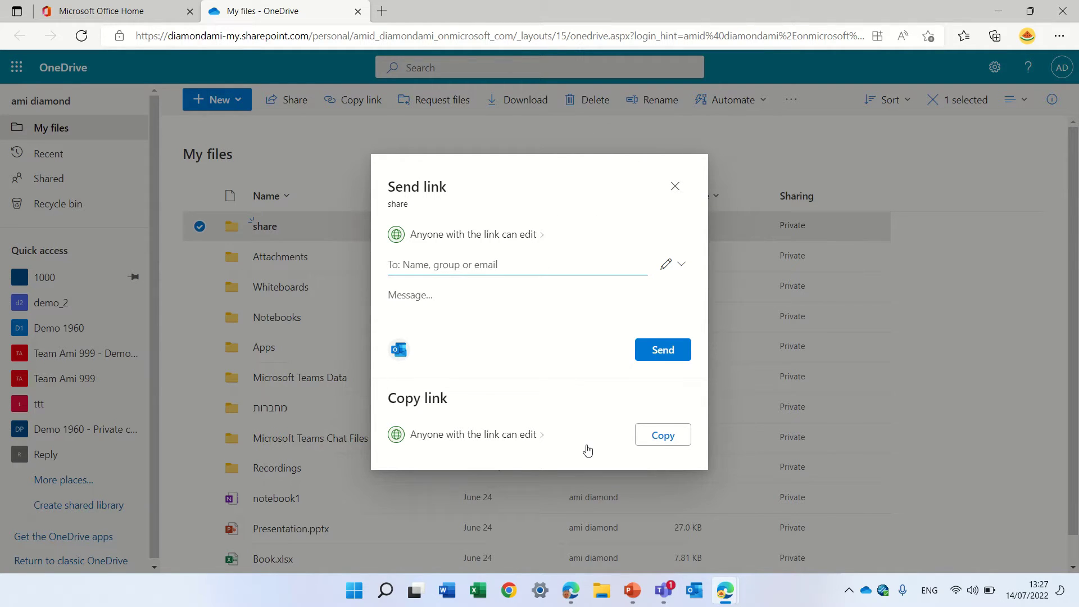
{"action": "left_click", "coordinate": [666, 441]}
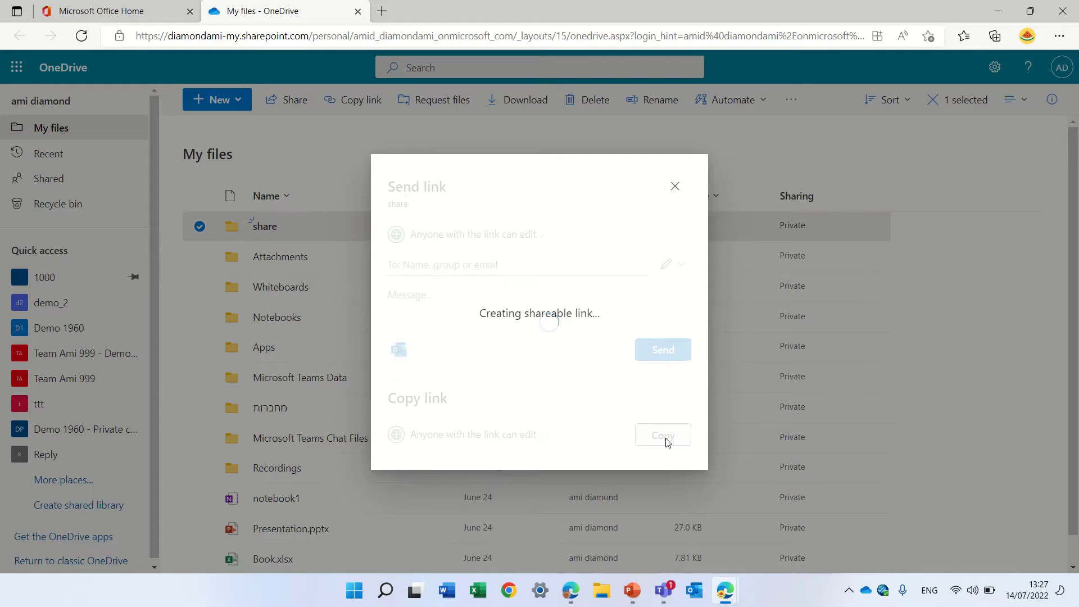
{"action": "left_click", "coordinate": [663, 351]}
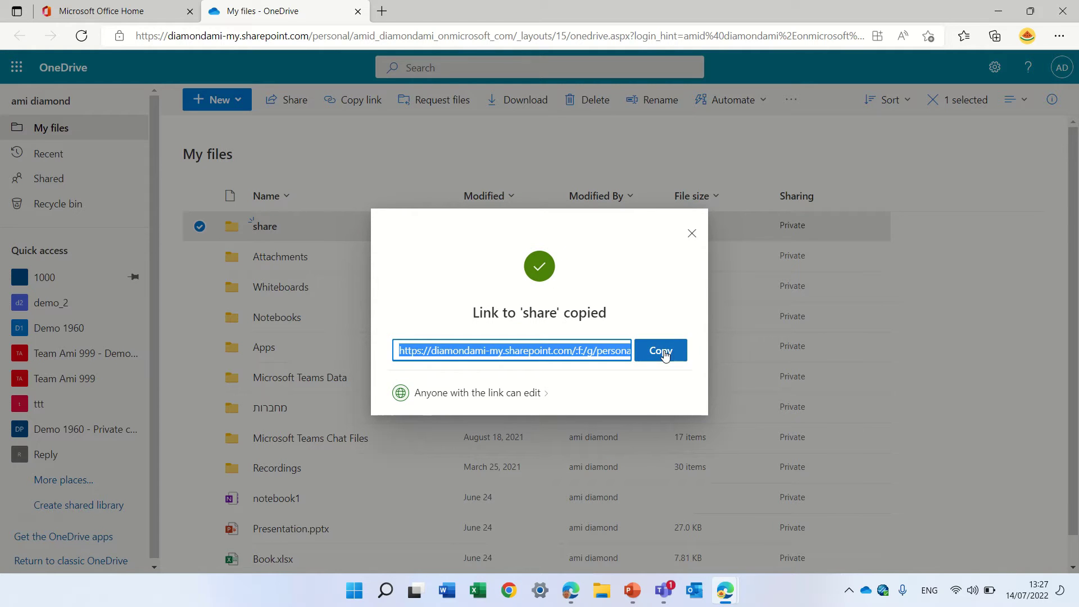
Paste the copied link into the InPrivate Edge window and open the empty 'share' folder
{"action": "left_click", "coordinate": [691, 233]}
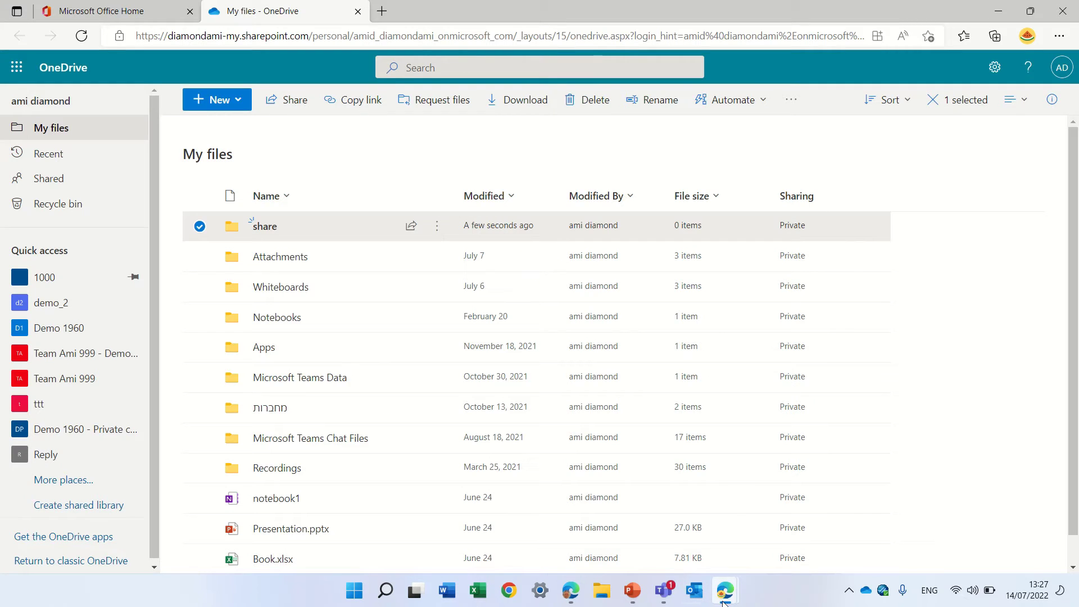
{"action": "mouse_move", "coordinate": [723, 596]}
{"action": "left_click", "coordinate": [809, 525]}
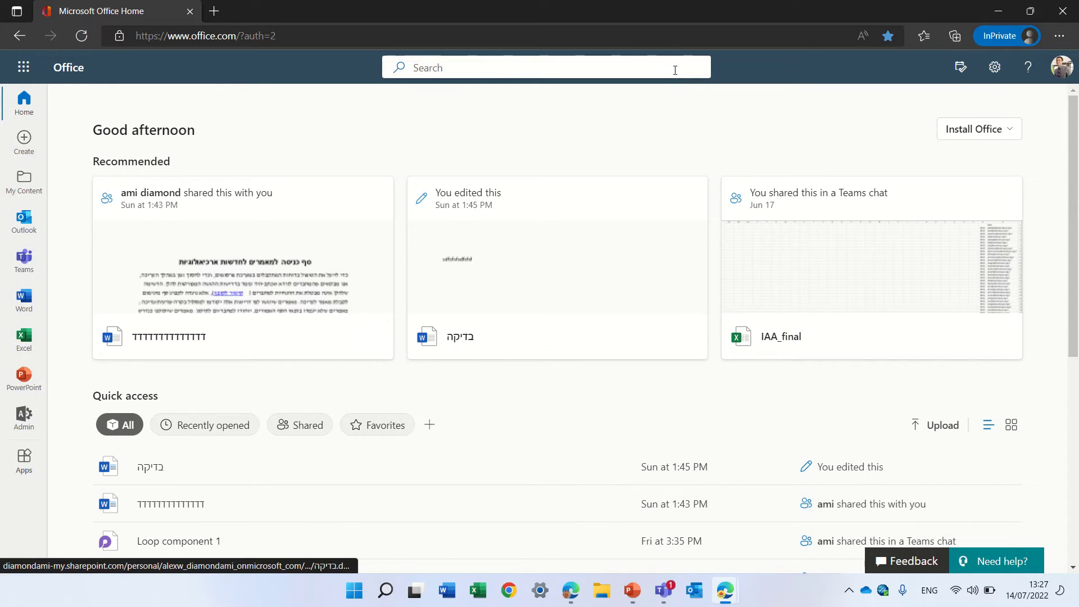
{"action": "left_click", "coordinate": [578, 36]}
{"action": "key", "text": "ctrl+v"}
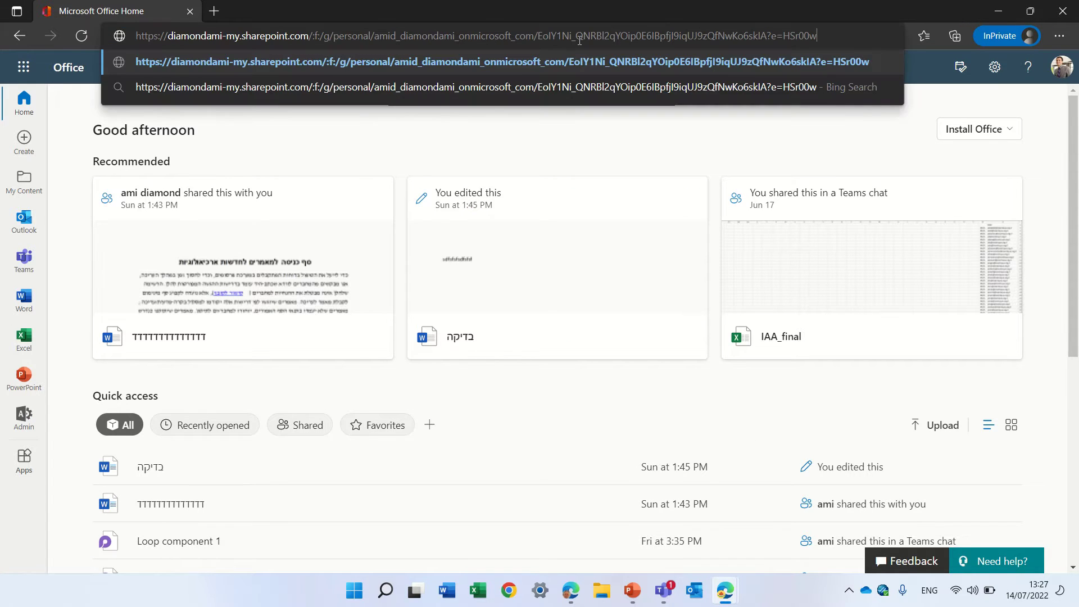
{"action": "key", "text": "Return"}
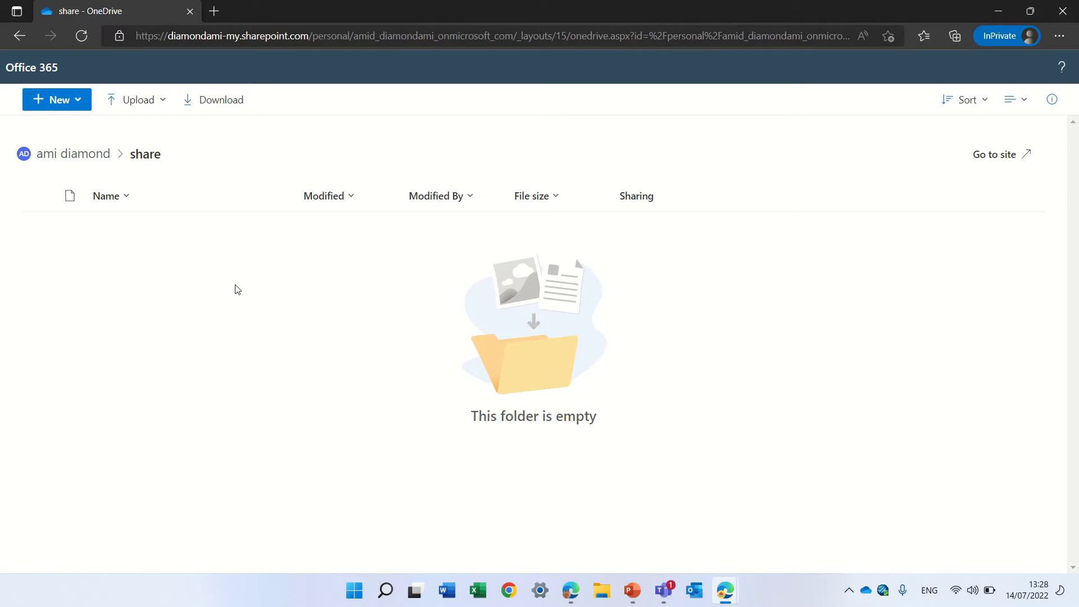
{"action": "left_click", "coordinate": [61, 156]}
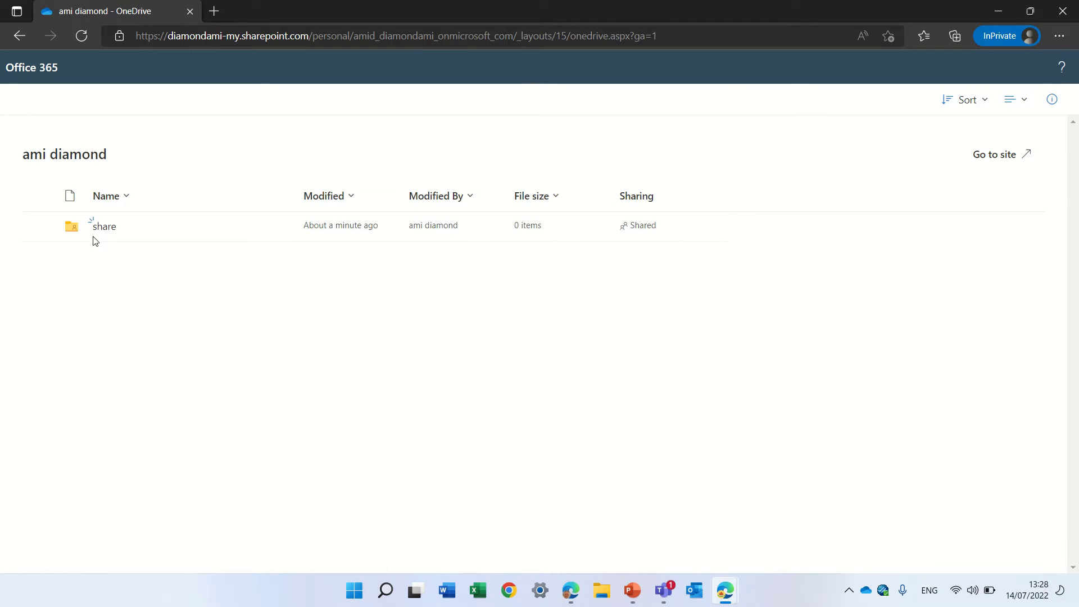
{"action": "left_click", "coordinate": [99, 226]}
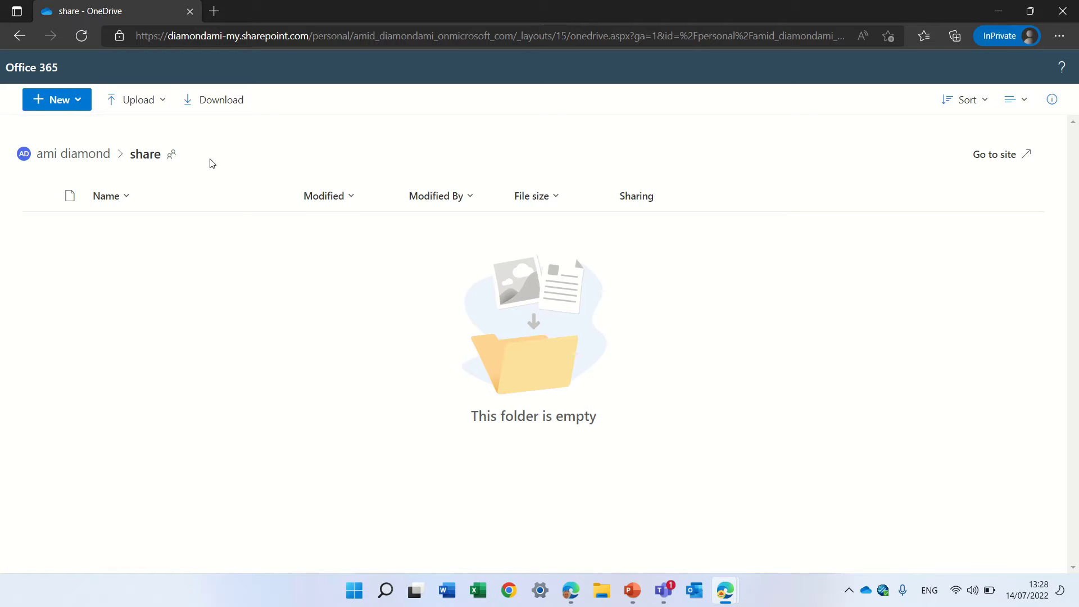
Upload Purchase Request.pdf through Upload > Files, then refresh the folder to show it
{"action": "left_click", "coordinate": [159, 109]}
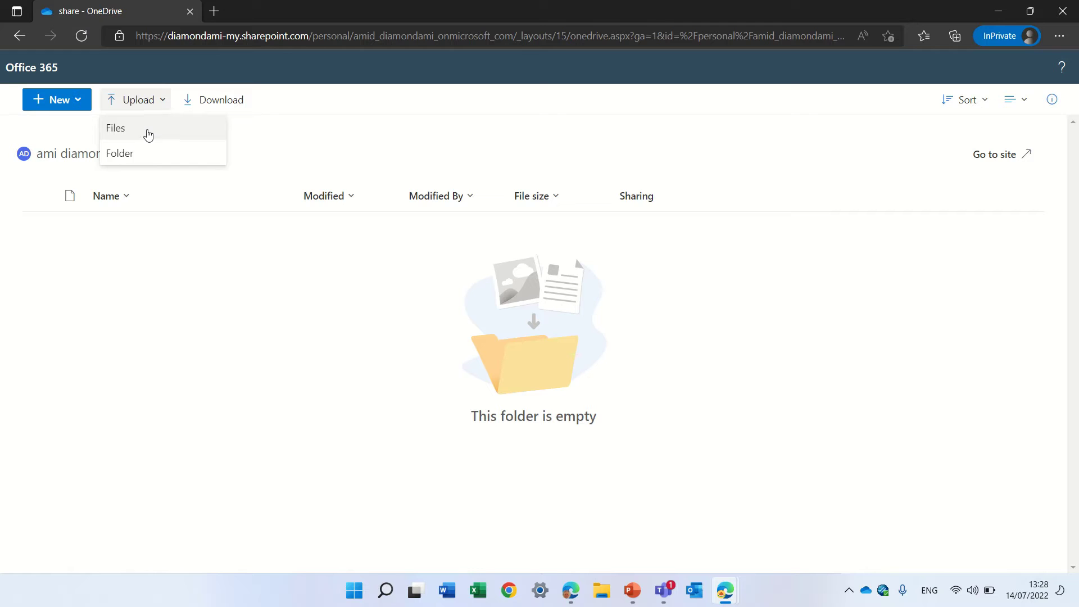
{"action": "left_click", "coordinate": [150, 133]}
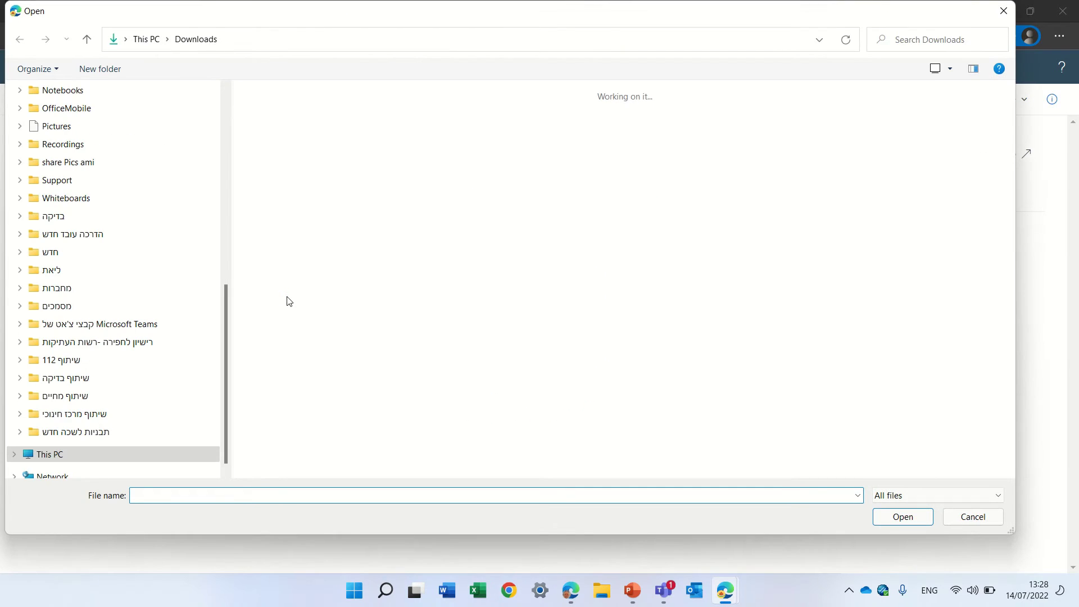
{"action": "double_click", "coordinate": [348, 207]}
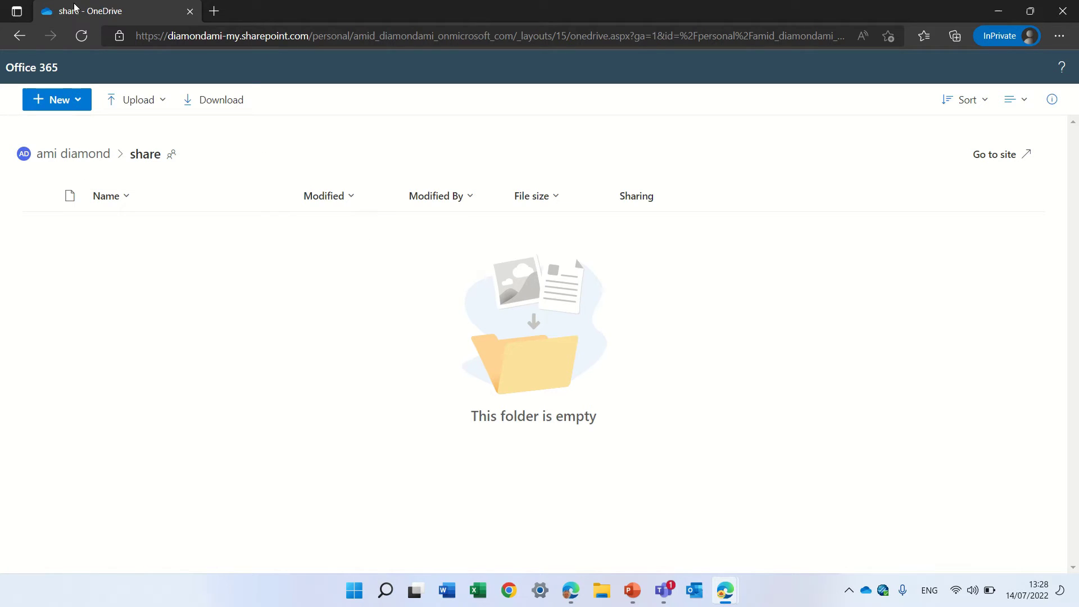
{"action": "left_click", "coordinate": [82, 36]}
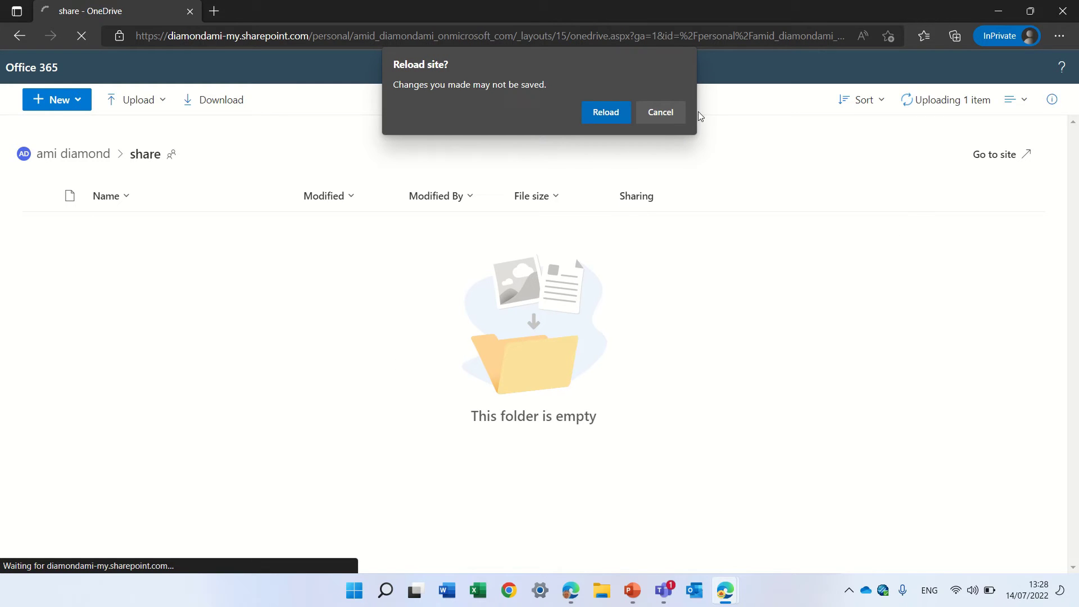
{"action": "left_click", "coordinate": [678, 116]}
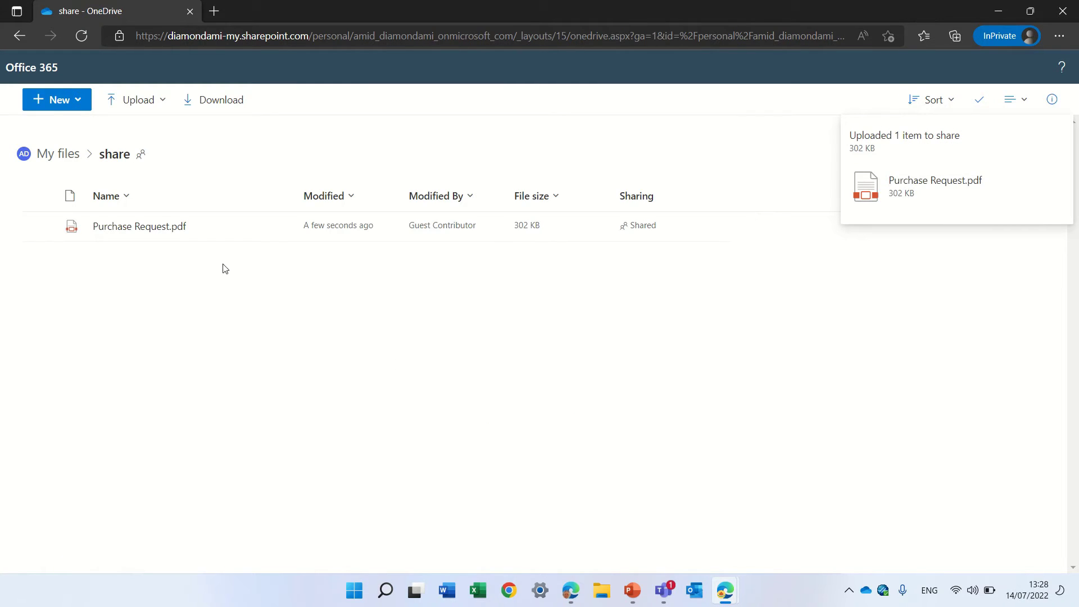
Check the guest's file actions and New options, then select Purchase Request.pdf
{"action": "left_click", "coordinate": [278, 229]}
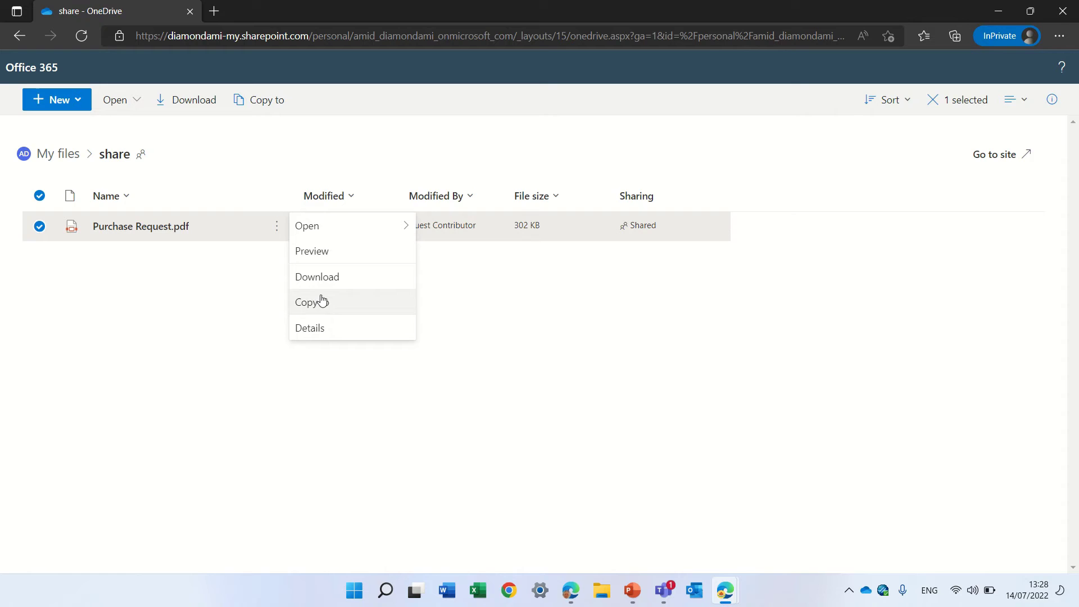
{"action": "left_click", "coordinate": [190, 339]}
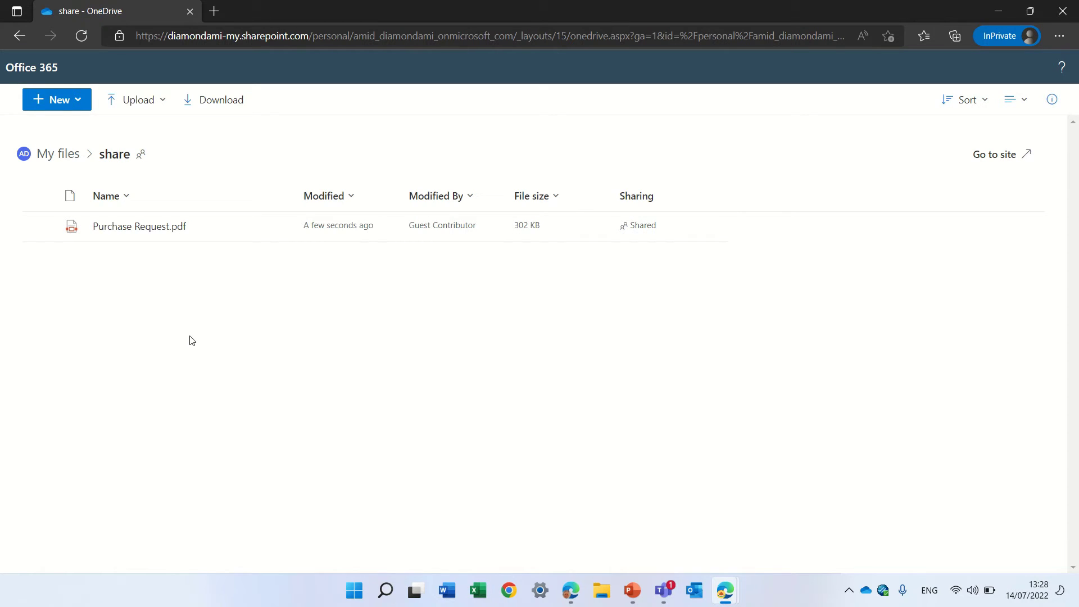
{"action": "left_click", "coordinate": [77, 105]}
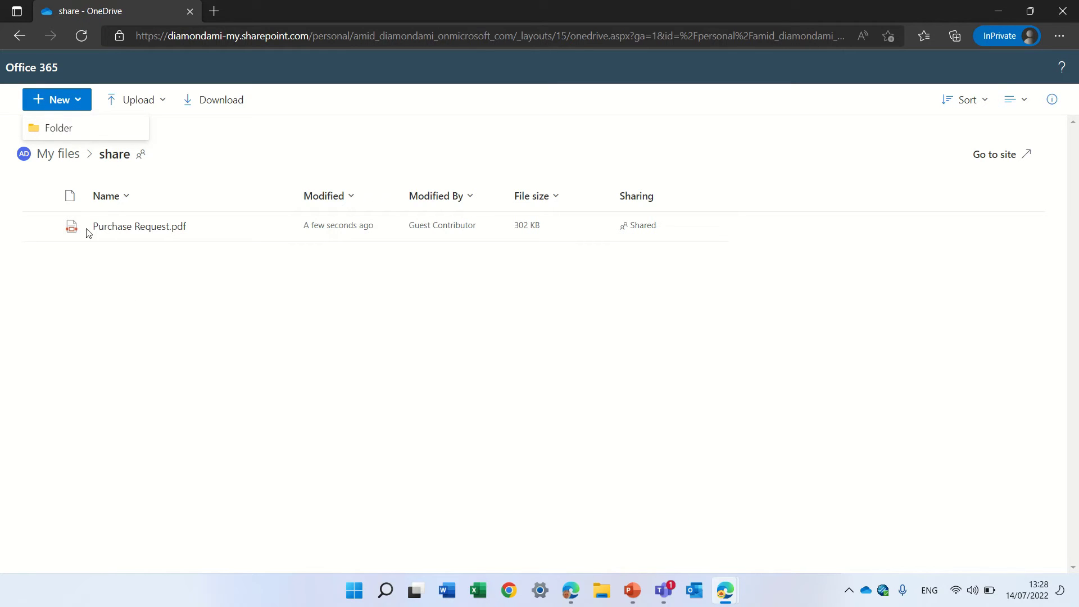
{"action": "left_click", "coordinate": [58, 102]}
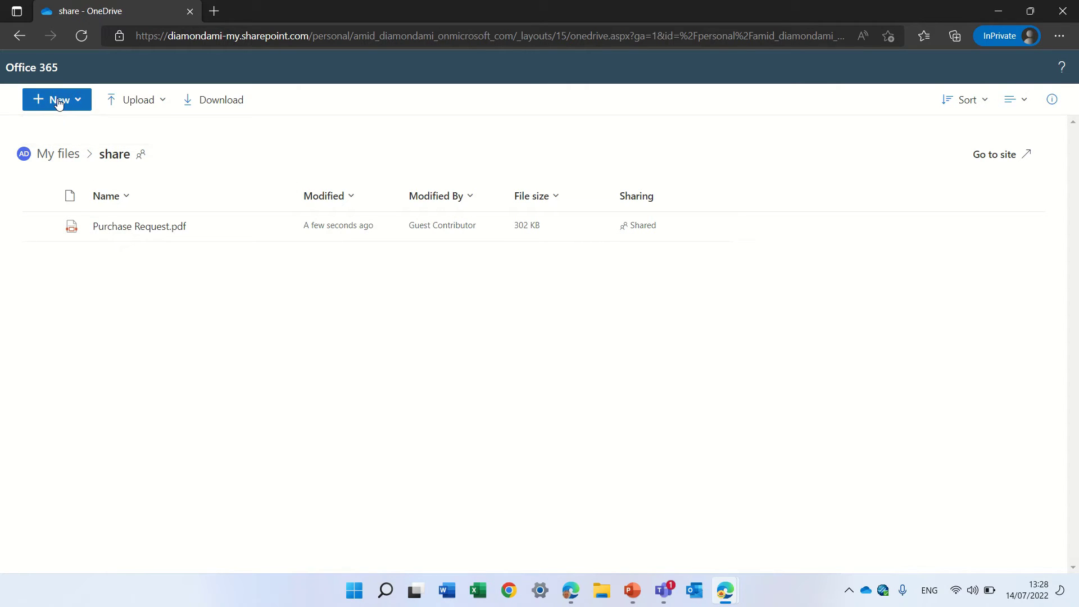
{"action": "left_click", "coordinate": [59, 103]}
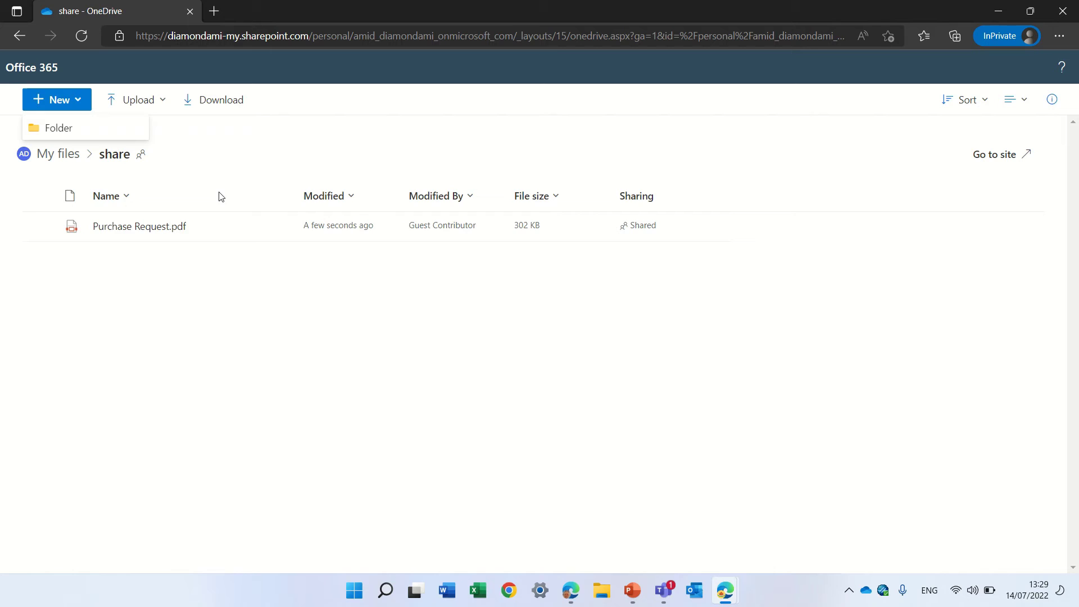
{"action": "left_click", "coordinate": [39, 225]}
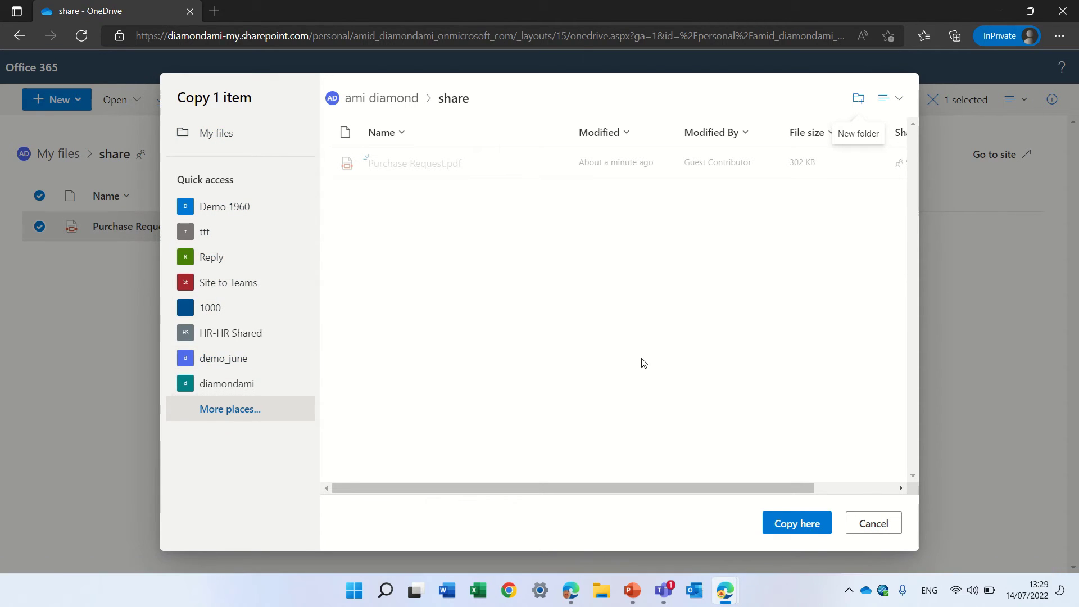
Cancel the copy dialog and load the share folder's URL in a new InPrivate window
{"action": "left_click", "coordinate": [889, 525]}
{"action": "left_click", "coordinate": [772, 44]}
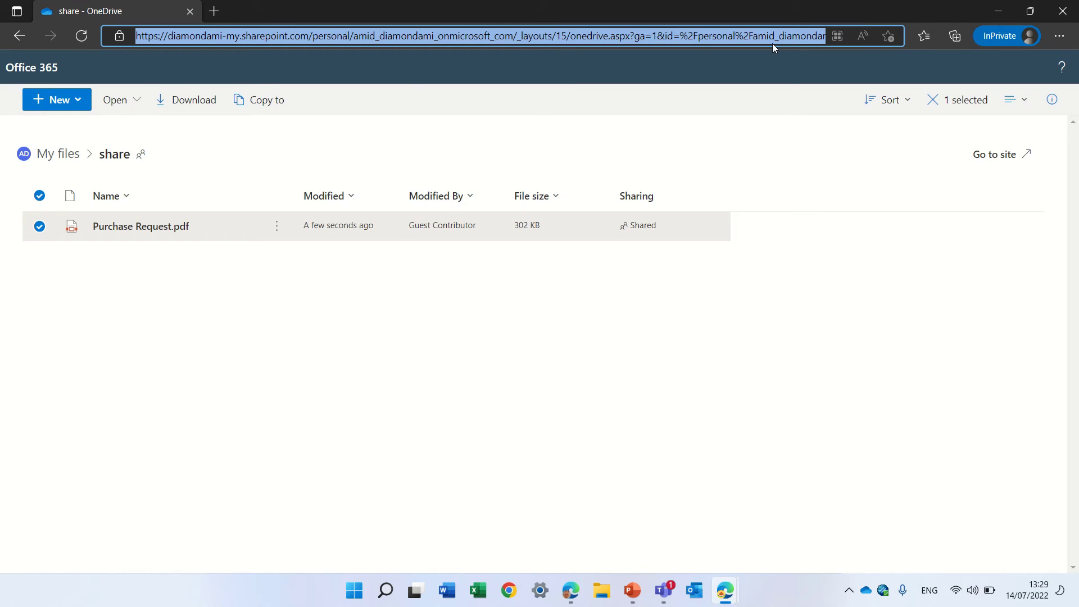
{"action": "left_click", "coordinate": [1059, 36]}
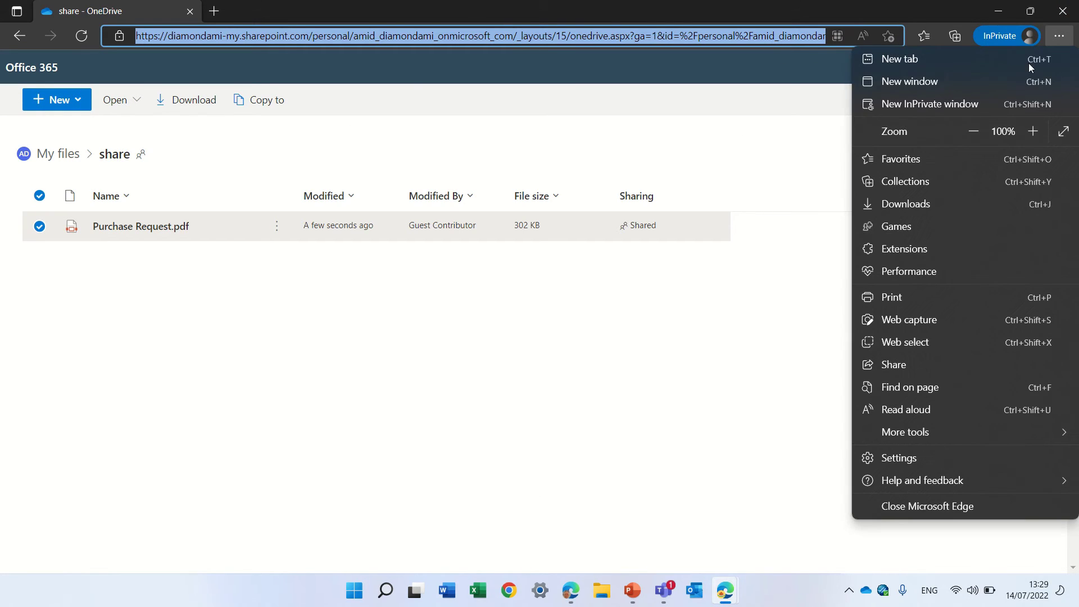
{"action": "left_click", "coordinate": [930, 107]}
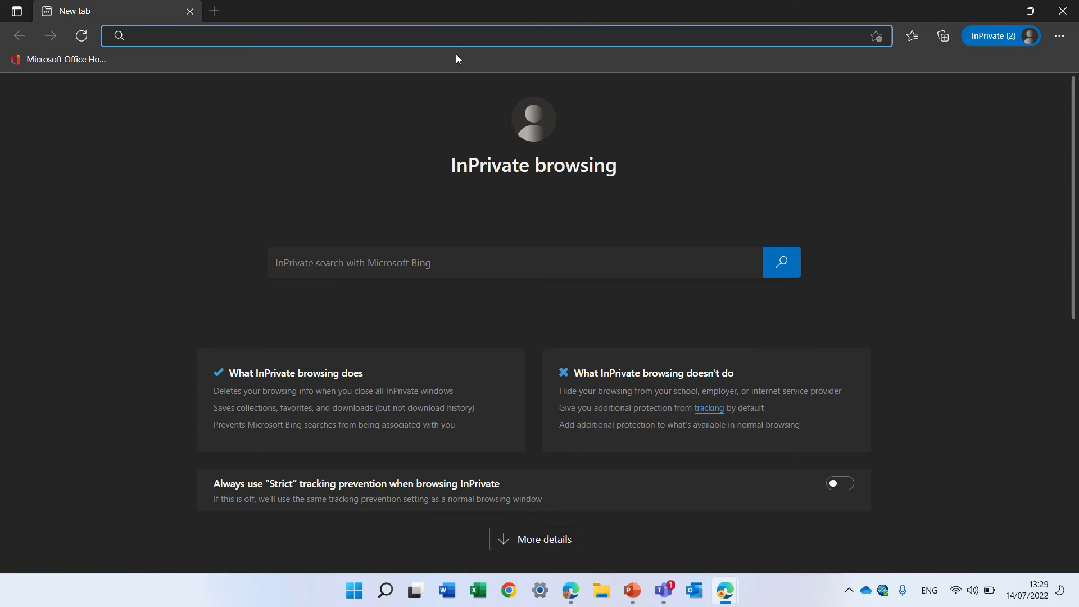
{"action": "key", "text": "ctrl+v"}
{"action": "key", "text": "Return"}
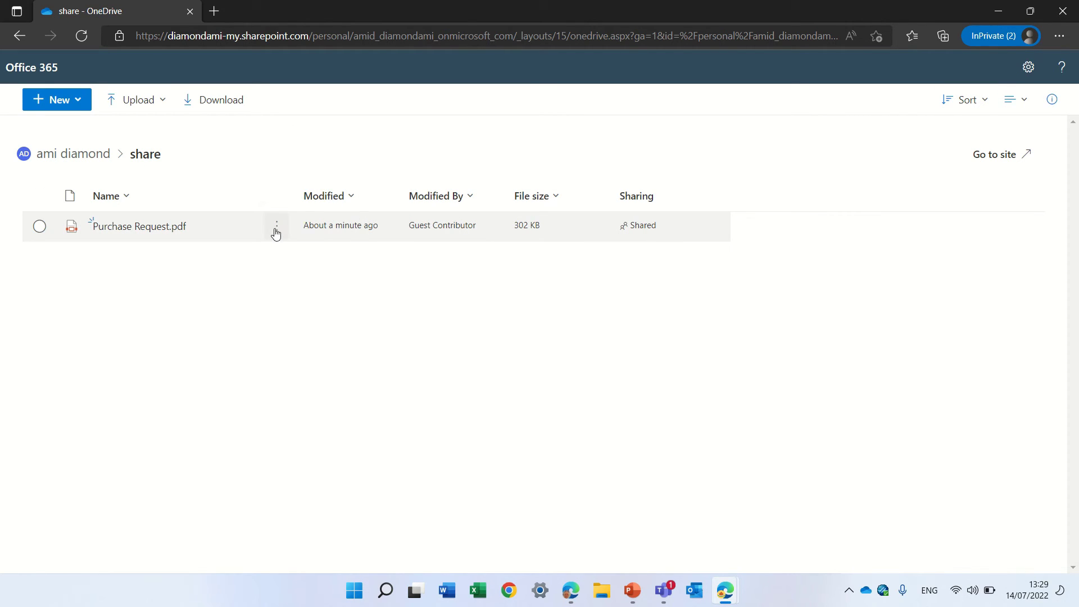
Try Copy to on Purchase Request.pdf, then cancel the copy dialog
{"action": "left_click", "coordinate": [276, 234]}
{"action": "left_click", "coordinate": [260, 110]}
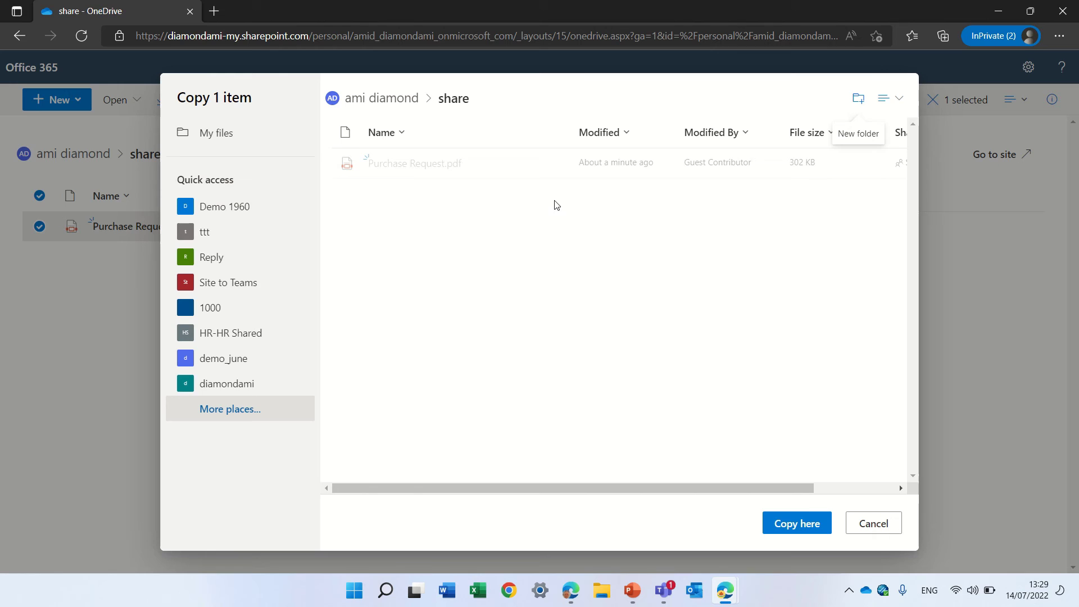
{"action": "left_click", "coordinate": [896, 100]}
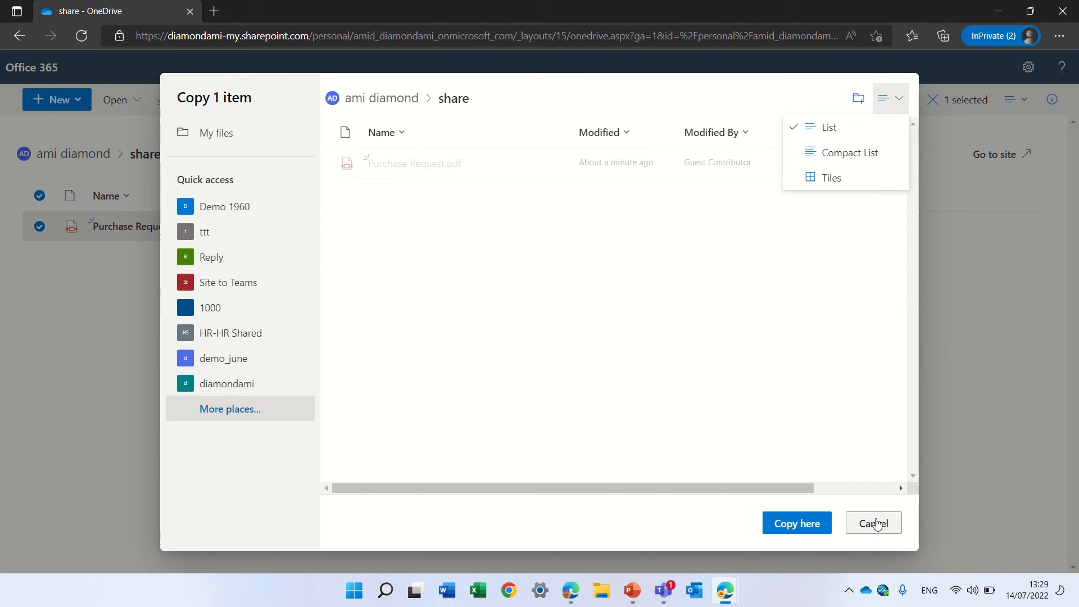
{"action": "left_click", "coordinate": [873, 523]}
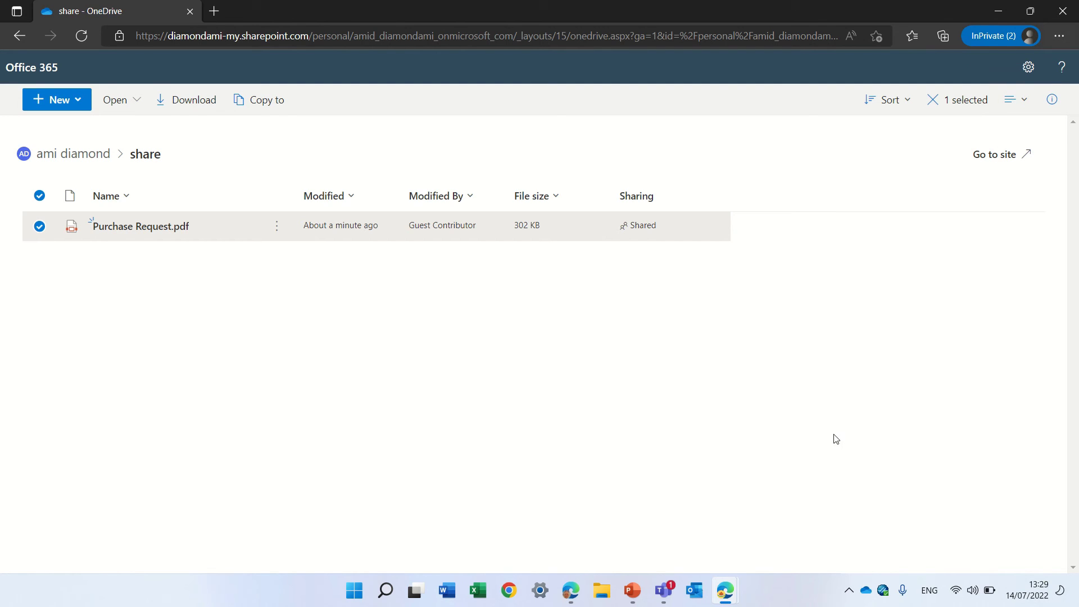
From the owner's window, load the share folder in another InPrivate window and view Purchase Request.pdf's actions
{"action": "mouse_move", "coordinate": [728, 590]}
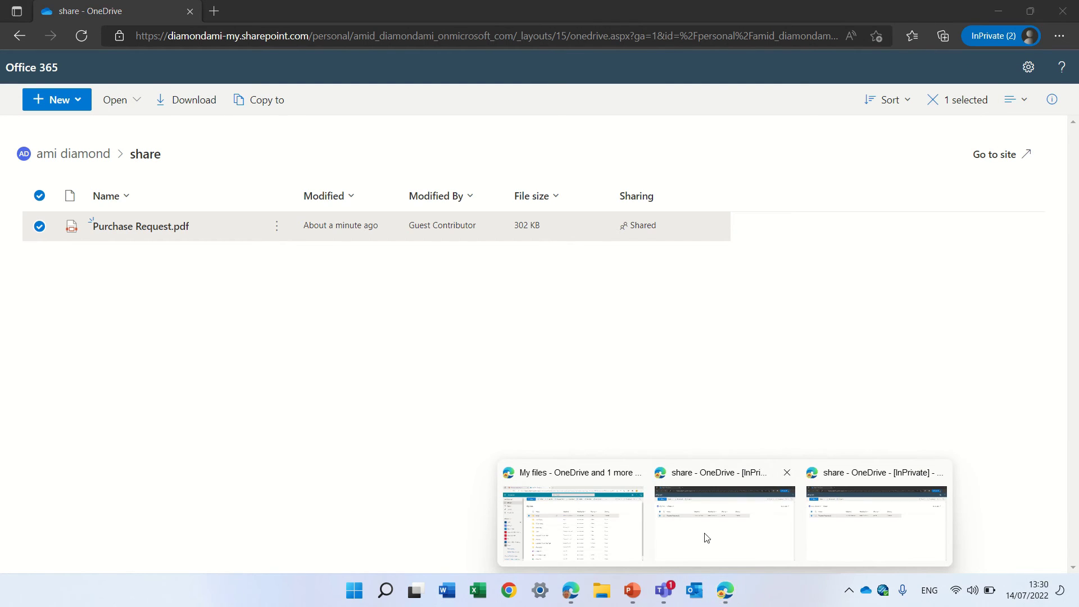
{"action": "left_click", "coordinate": [597, 533]}
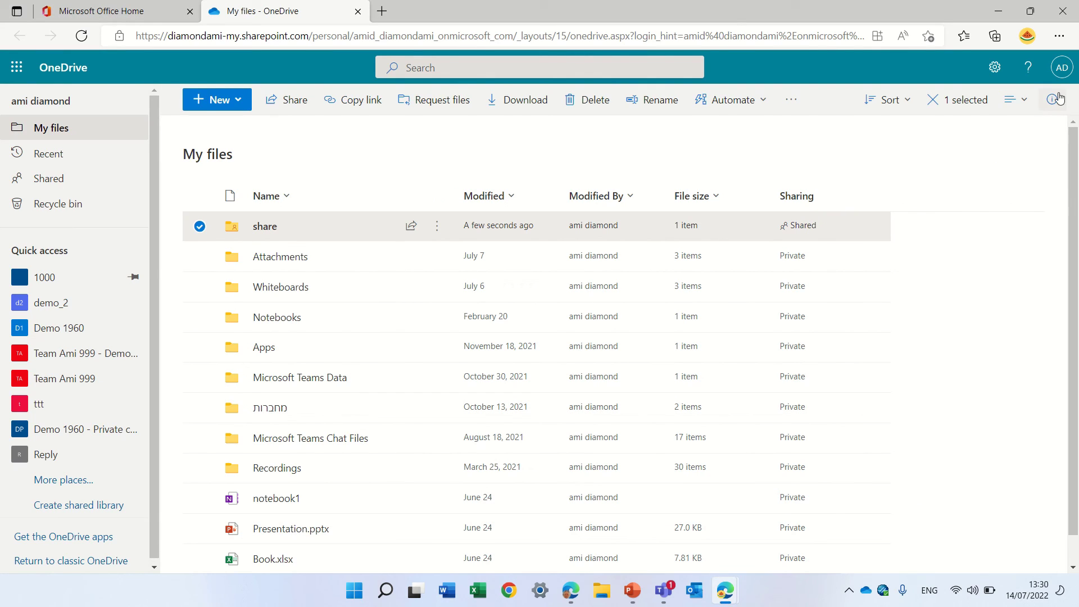
{"action": "left_click", "coordinate": [1059, 36]}
{"action": "left_click", "coordinate": [919, 105]}
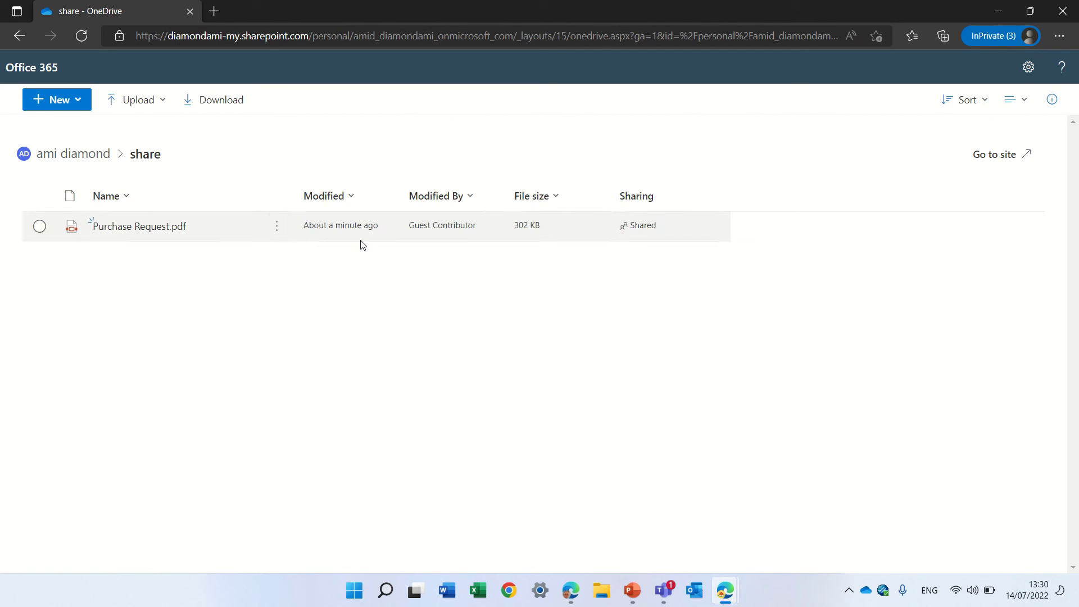
{"action": "left_click", "coordinate": [278, 228]}
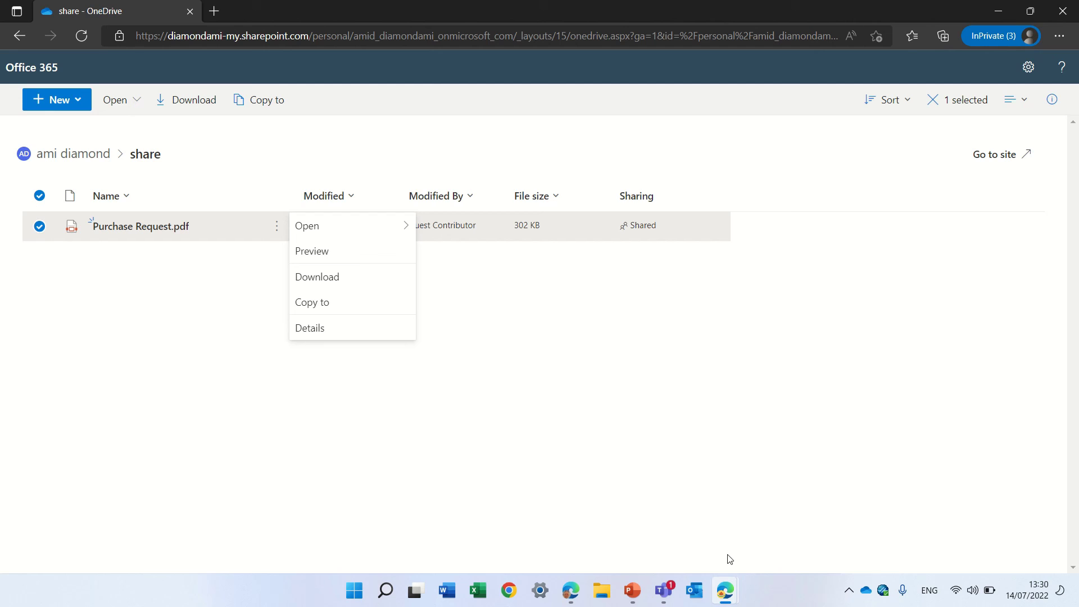
{"action": "left_click", "coordinate": [725, 602]}
From My files, open the 'share' folder and check Purchase Request.pdf's actions list
{"action": "left_click", "coordinate": [512, 521]}
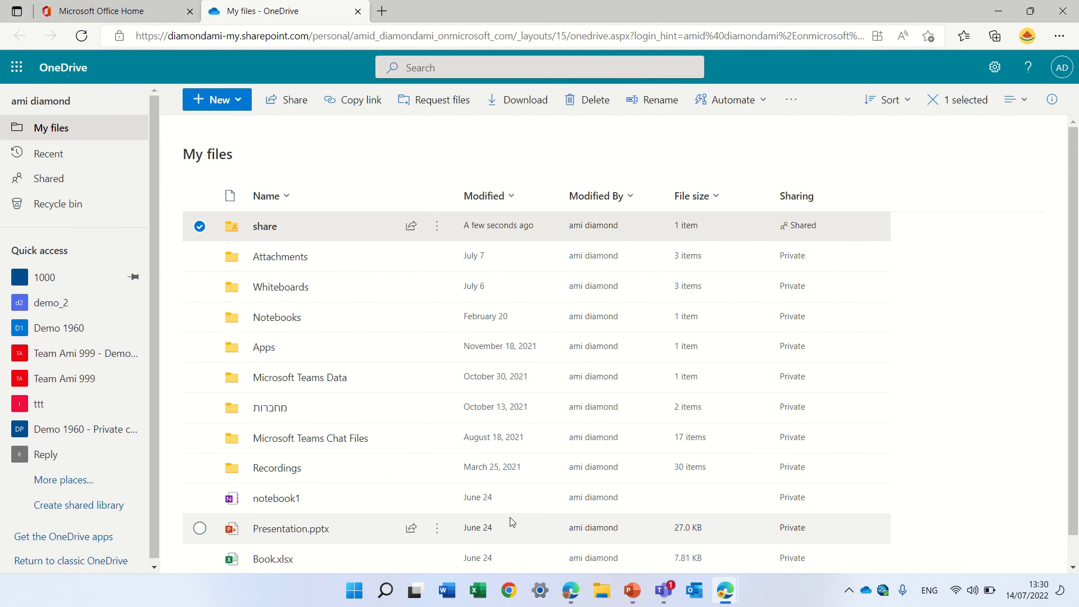
{"action": "left_click", "coordinate": [438, 227]}
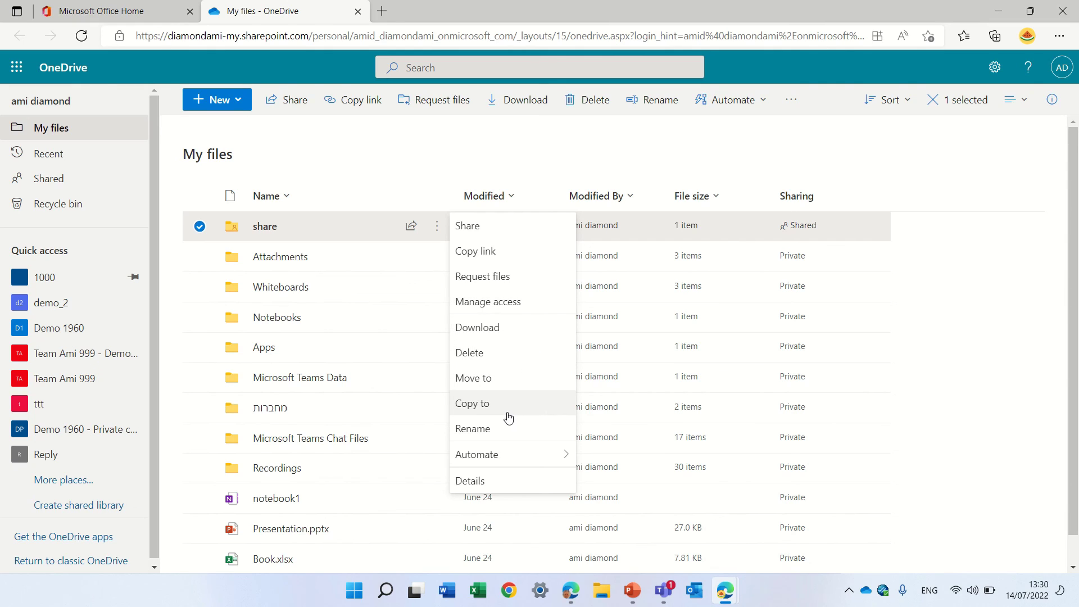
{"action": "mouse_move", "coordinate": [503, 456]}
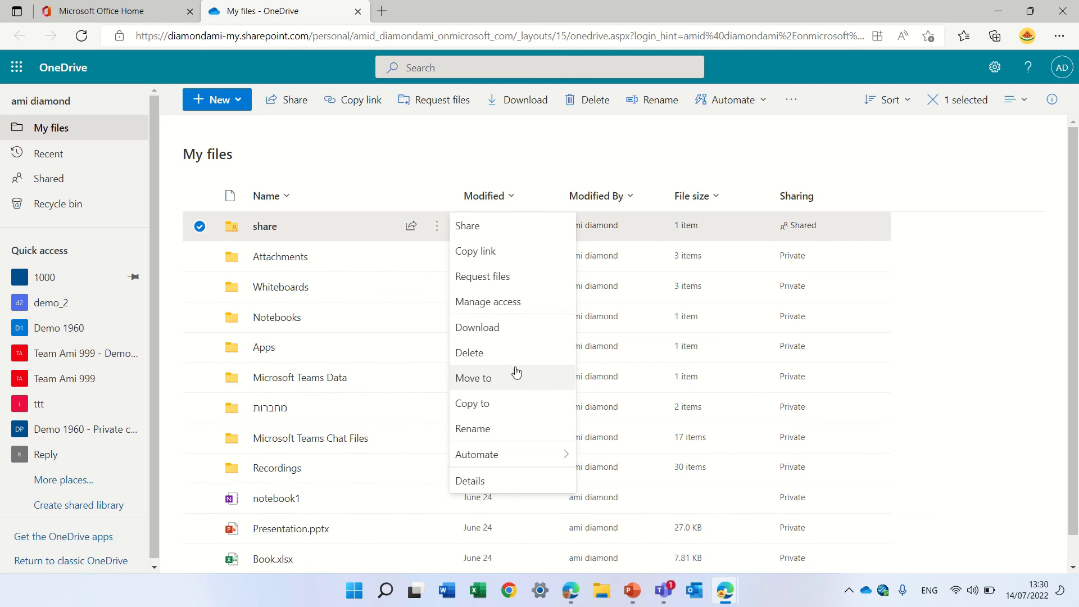
{"action": "left_click", "coordinate": [264, 236]}
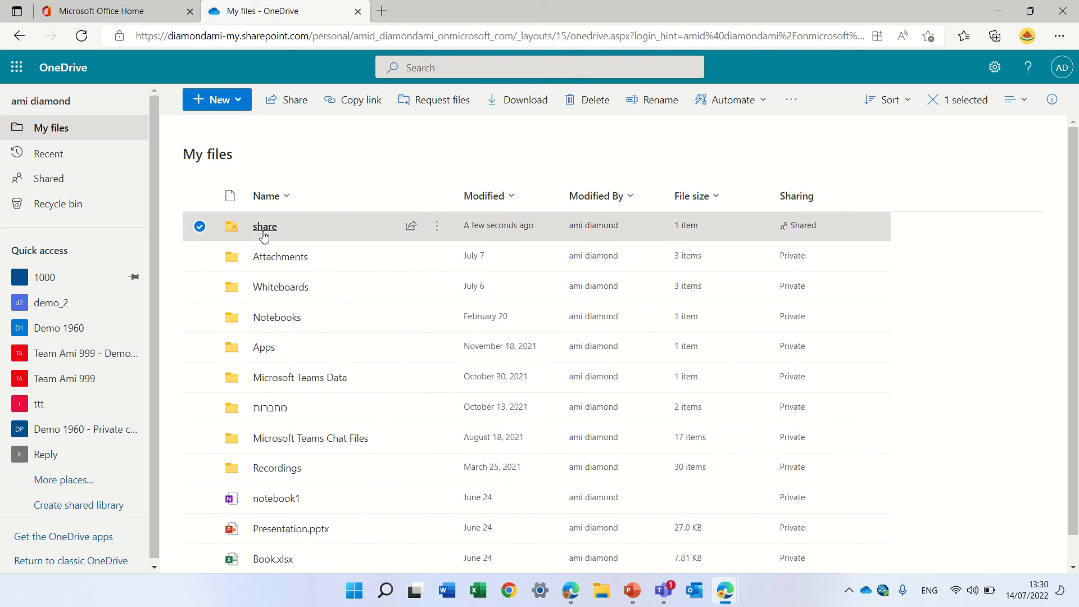
{"action": "left_click", "coordinate": [264, 234]}
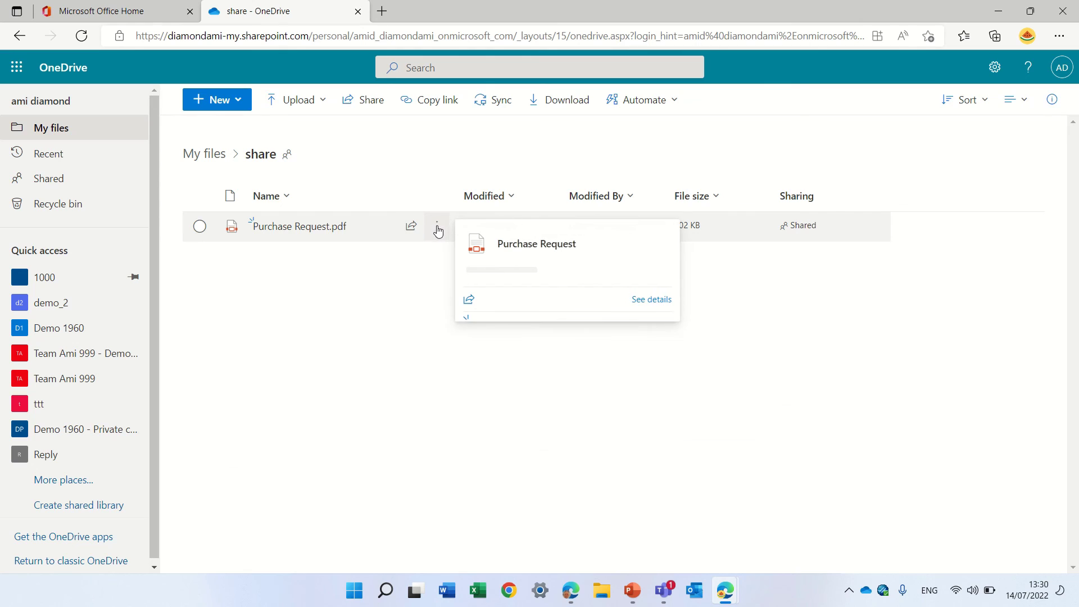
{"action": "left_click", "coordinate": [437, 228]}
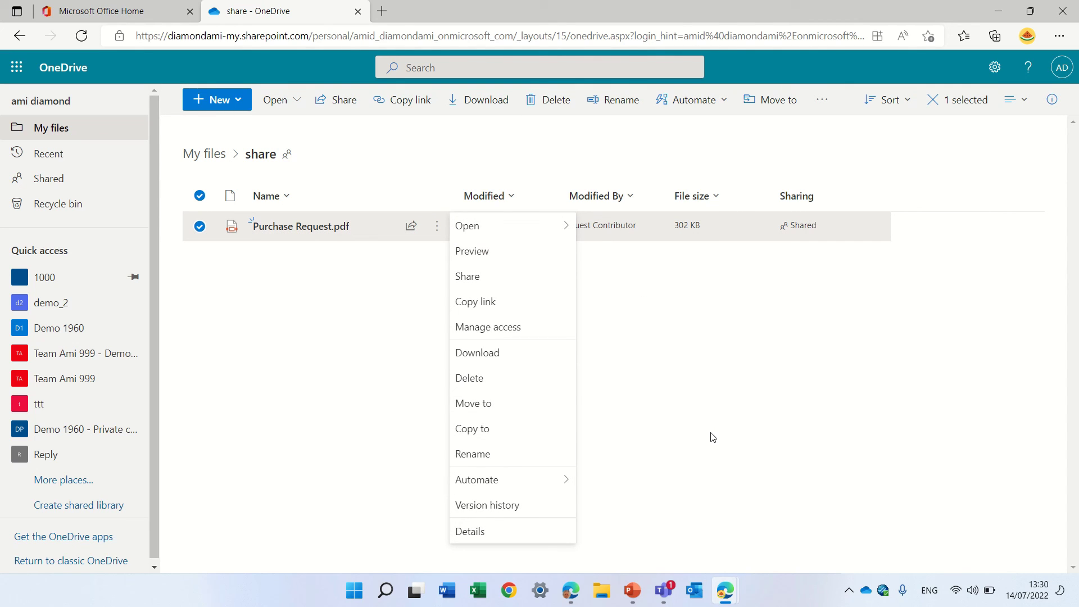
{"action": "left_click", "coordinate": [676, 342]}
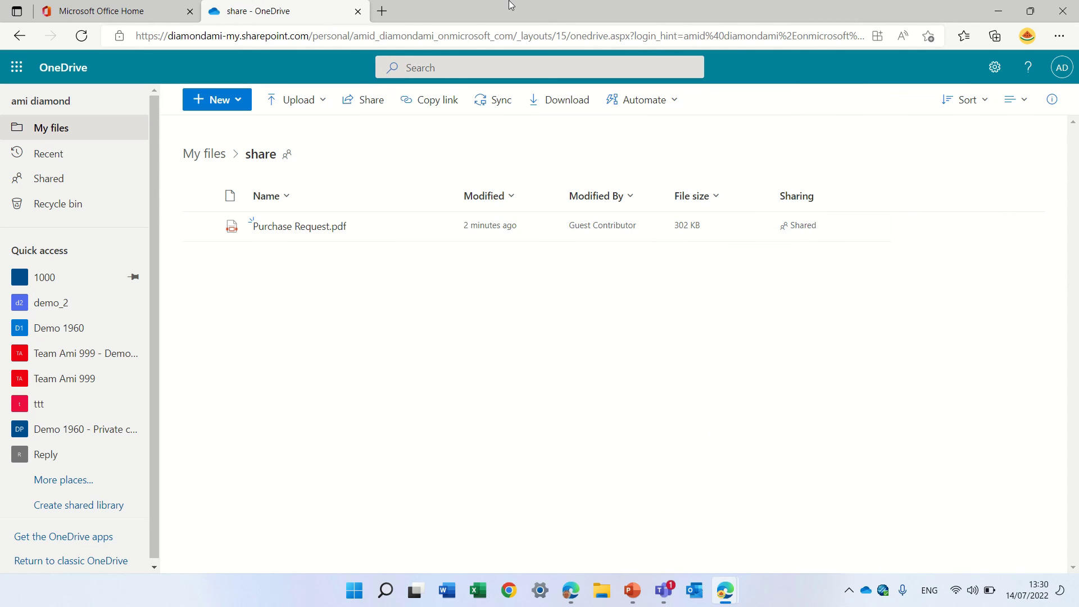